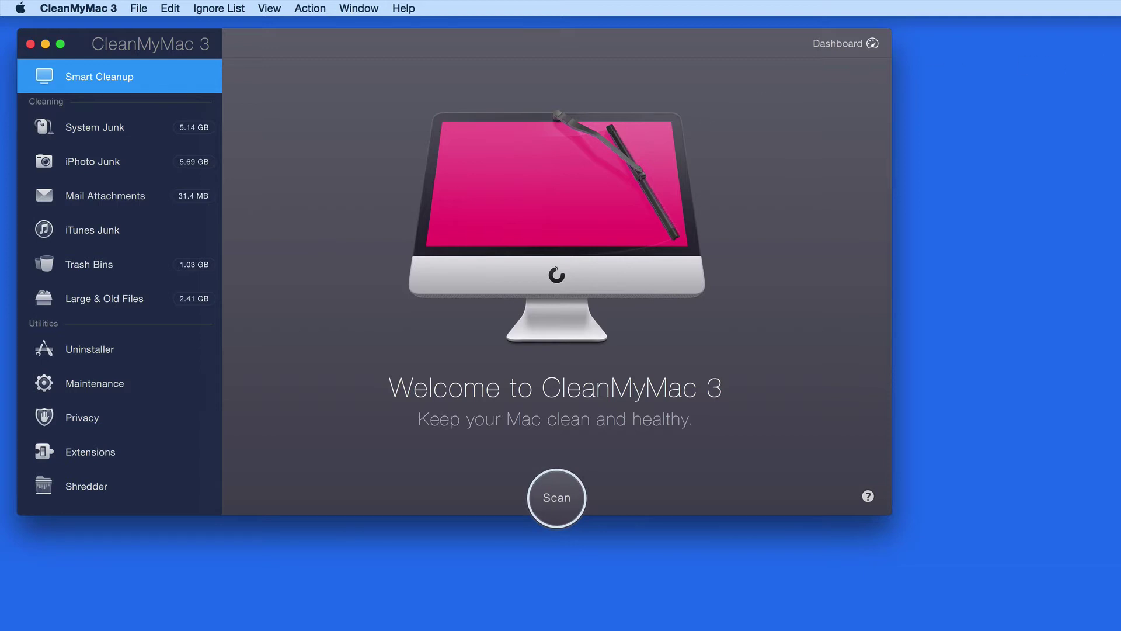
Step: Switch focus from CleanMyMac 3 to the Finder
{"action": "key", "text": "super+Tab"}
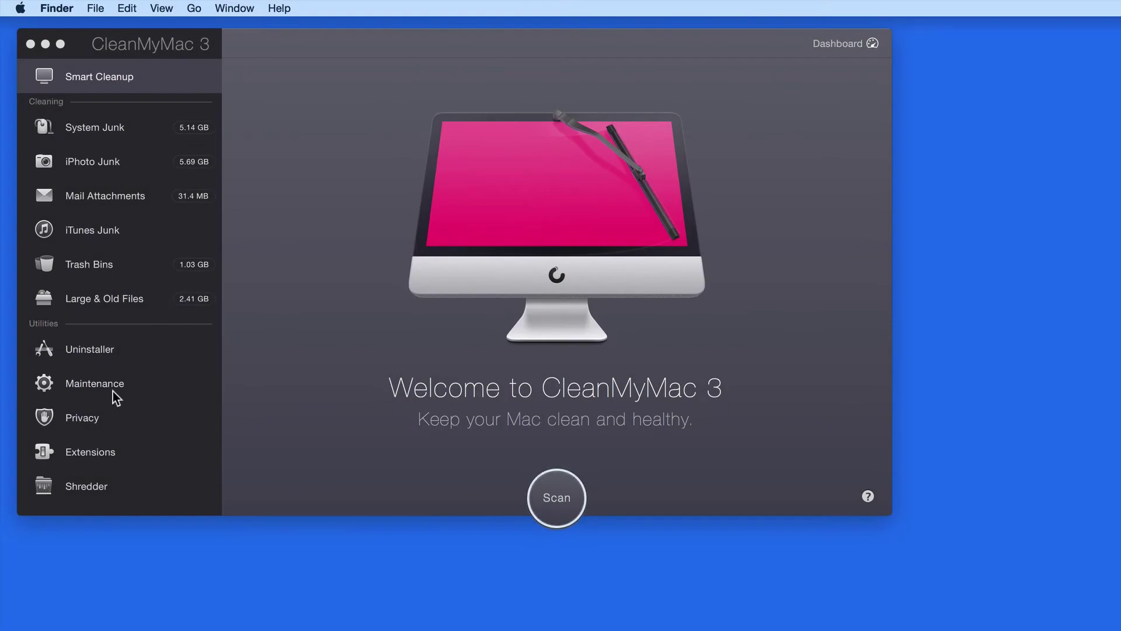
{"action": "left_click", "coordinate": [113, 391]}
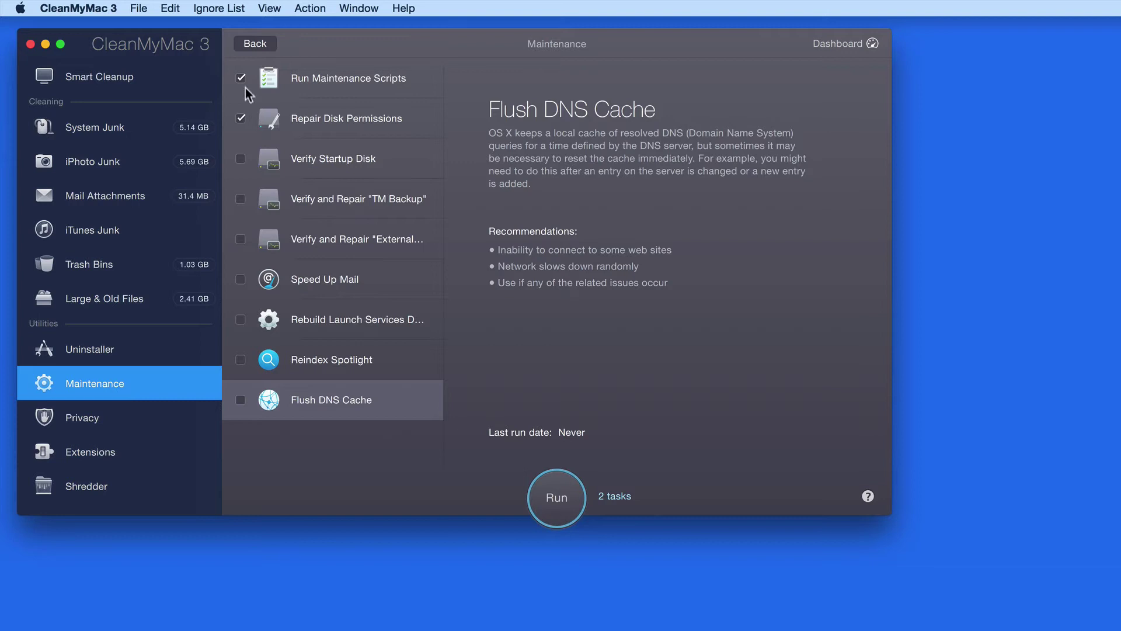
{"action": "left_click", "coordinate": [240, 119]}
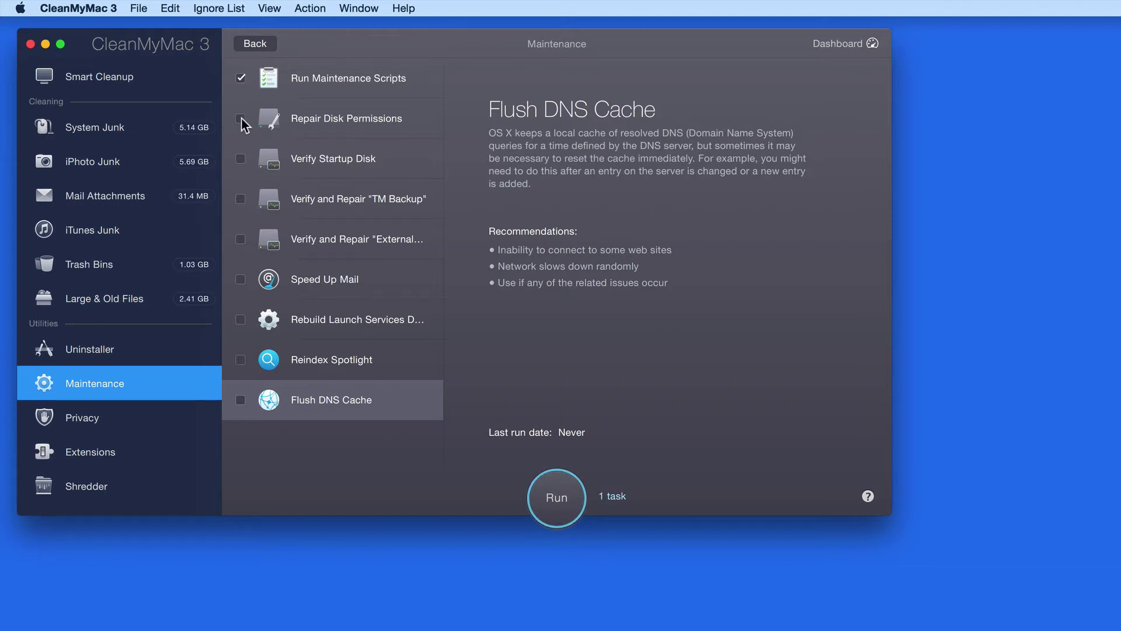
{"action": "left_click", "coordinate": [242, 80]}
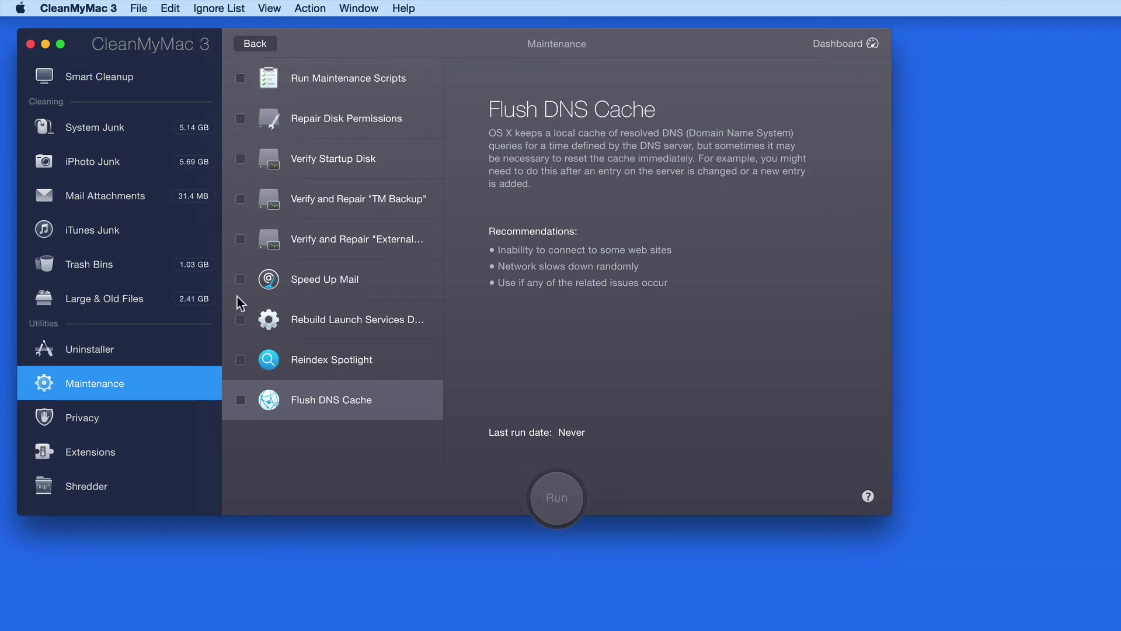
{"action": "left_click", "coordinate": [302, 78]}
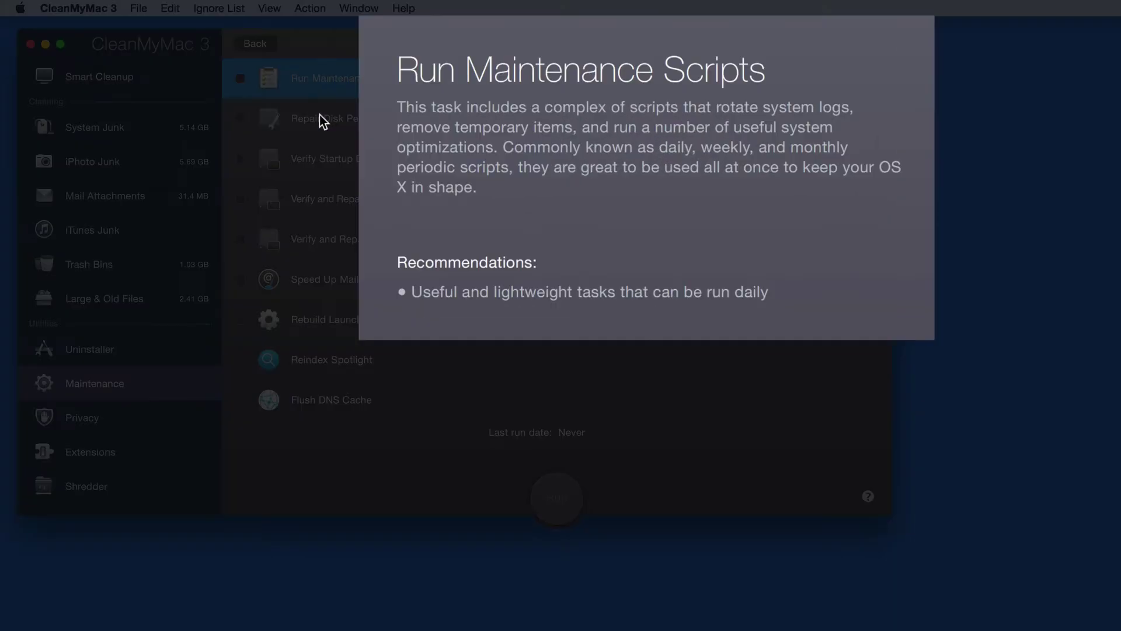
{"action": "left_click", "coordinate": [320, 115]}
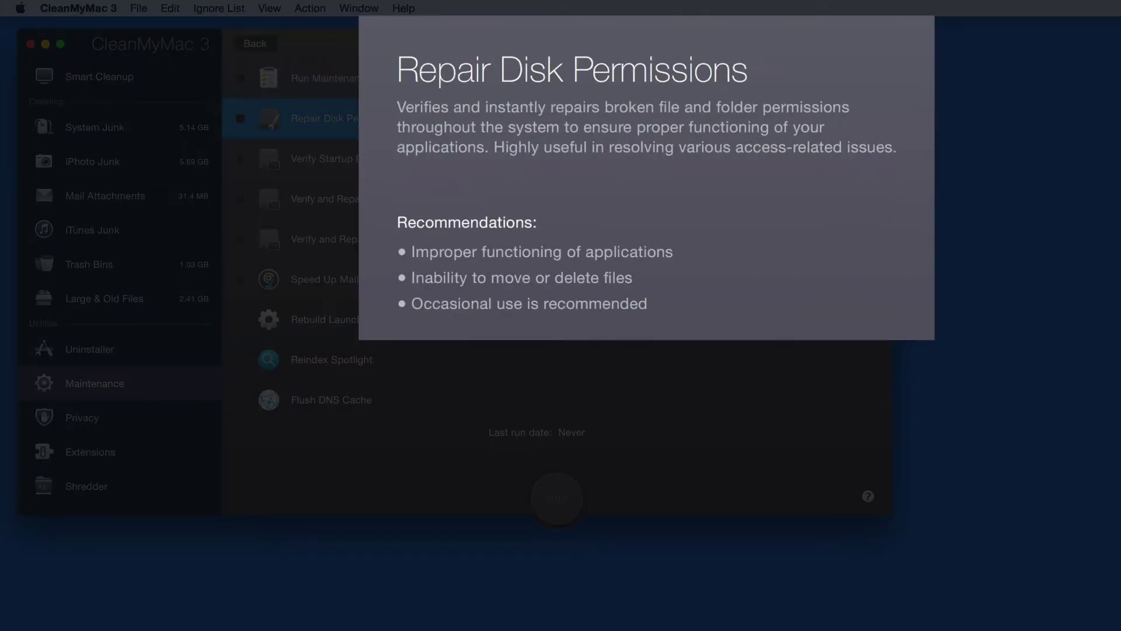
{"action": "left_click", "coordinate": [324, 279]}
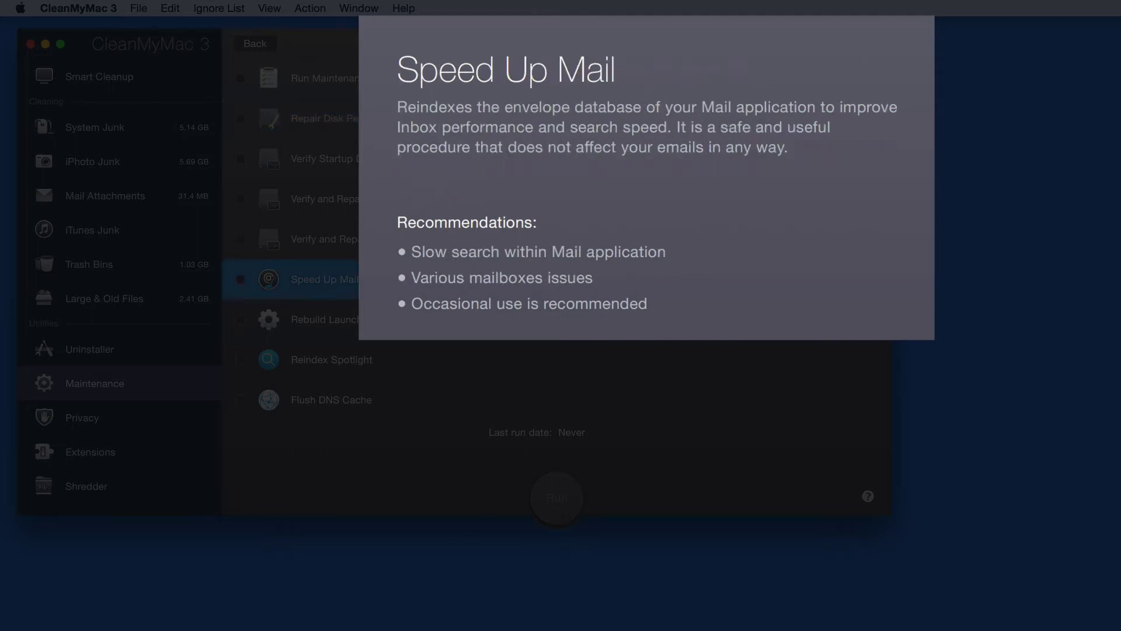
{"action": "left_click", "coordinate": [400, 321]}
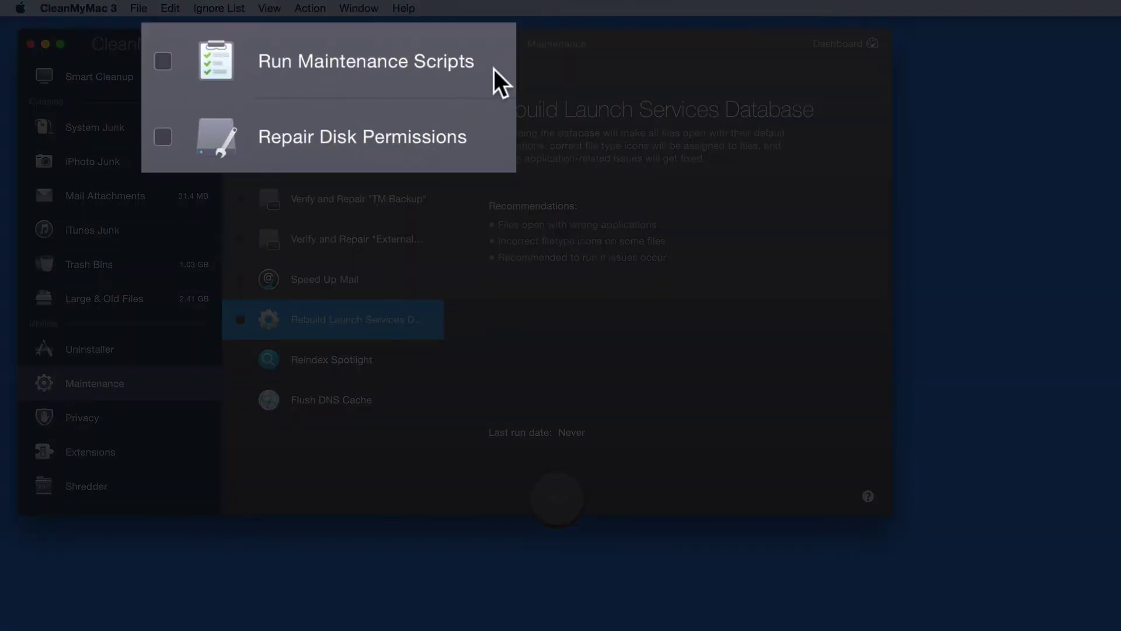
{"action": "left_click", "coordinate": [417, 82]}
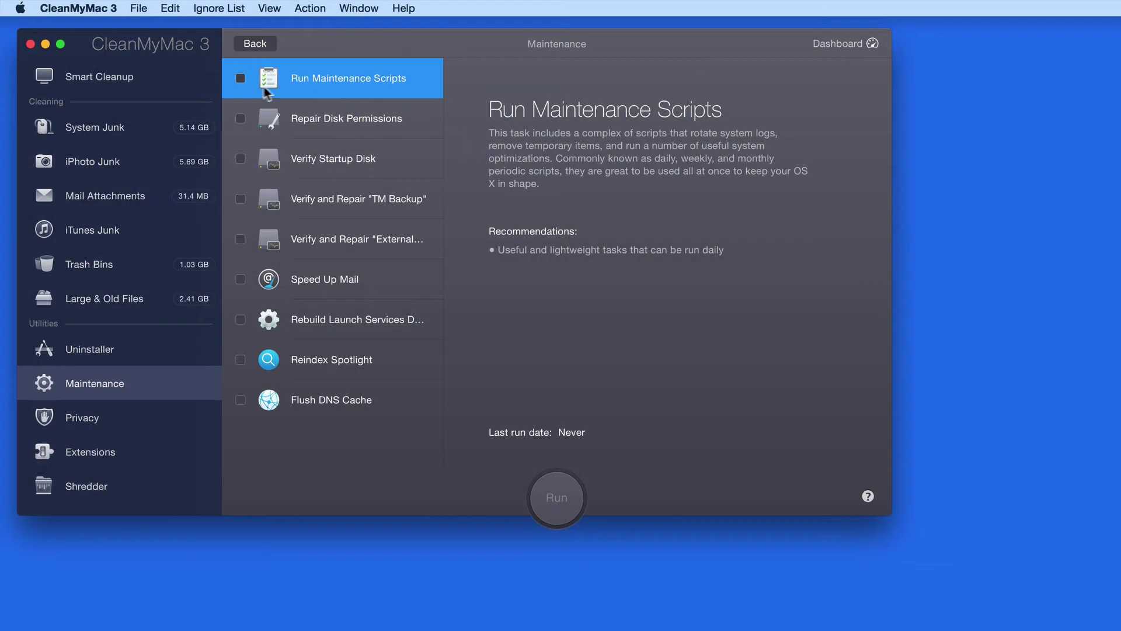
{"action": "left_click", "coordinate": [240, 78]}
{"action": "key", "text": "super+space"}
{"action": "type", "text": "disk"}
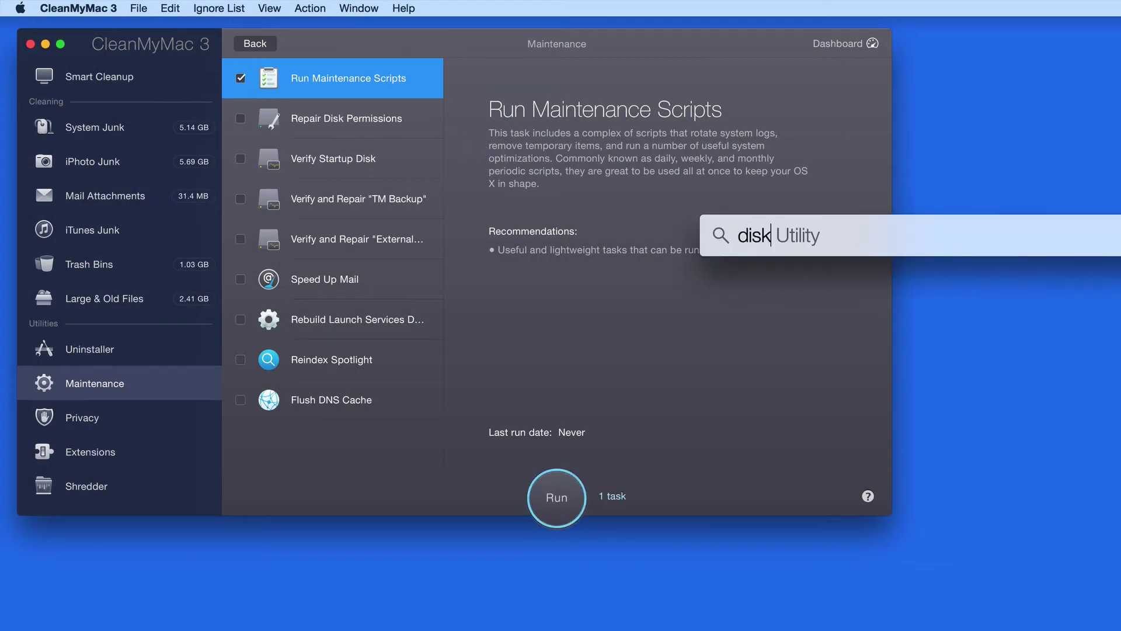
{"action": "key", "text": "Return"}
{"action": "left_click_drag", "start_coordinate": [763, 153], "coordinate": [441, 26]}
{"action": "left_click", "coordinate": [416, 121]}
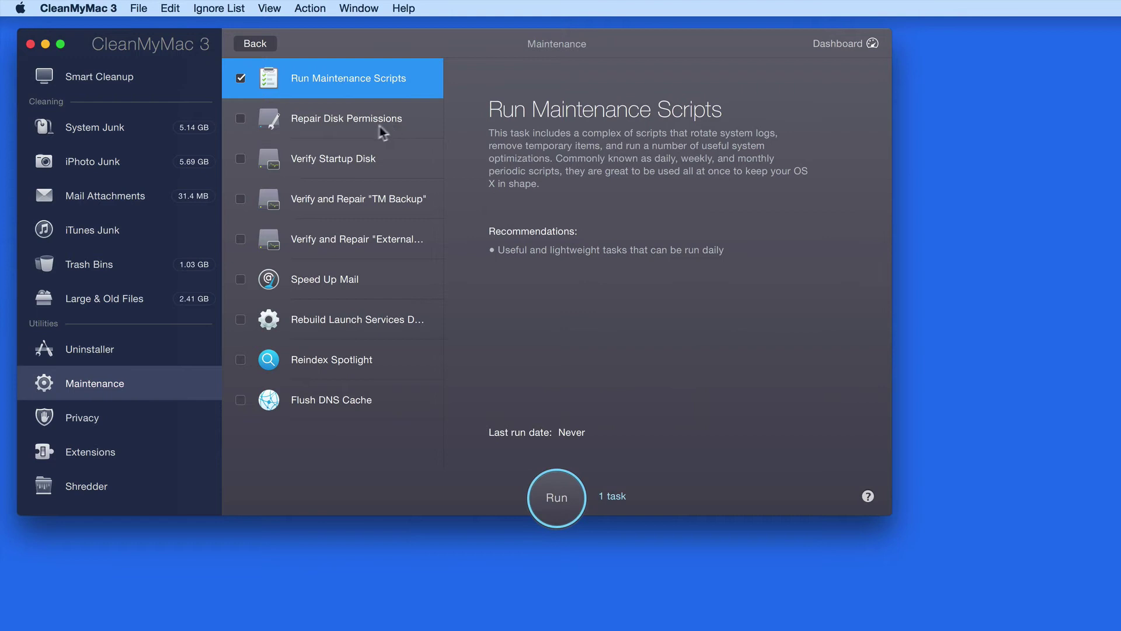
{"action": "left_click", "coordinate": [298, 131]}
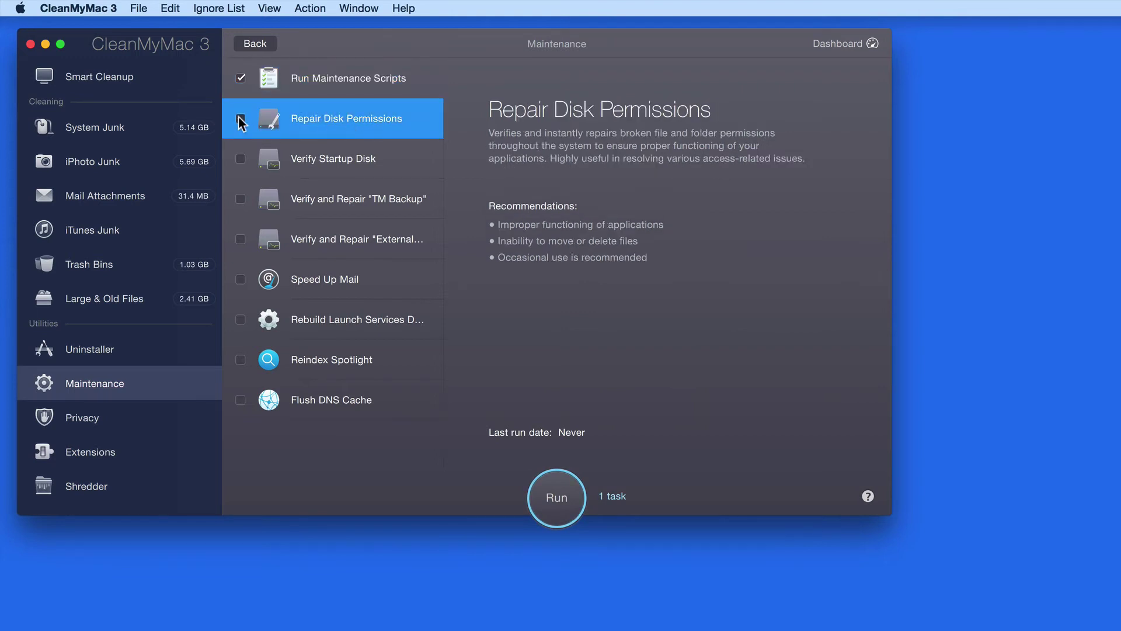
{"action": "left_click", "coordinate": [241, 119]}
{"action": "left_click", "coordinate": [419, 83]}
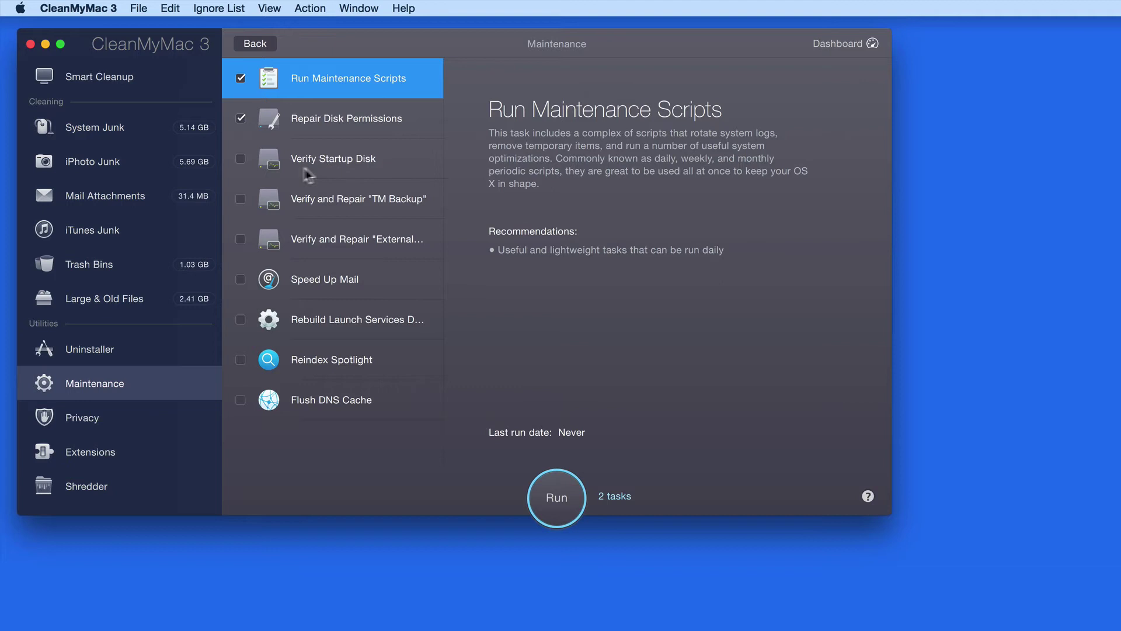
Step: Queue Verify Startup Disk, accepting its warning and suppressing it in future
{"action": "left_click", "coordinate": [344, 166]}
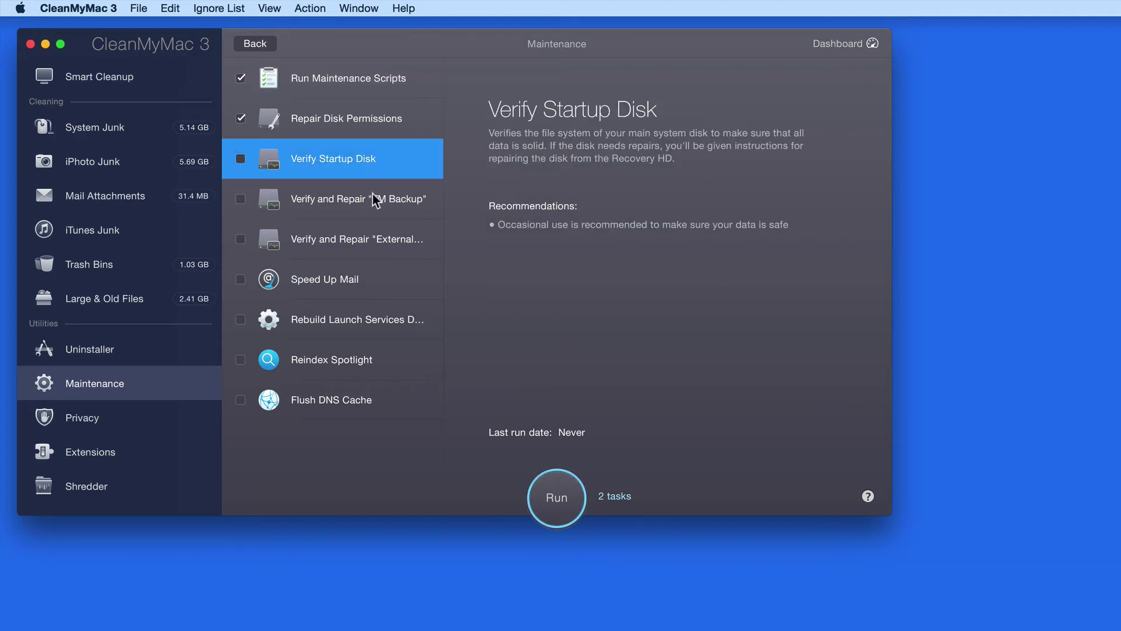
{"action": "left_click", "coordinate": [241, 159]}
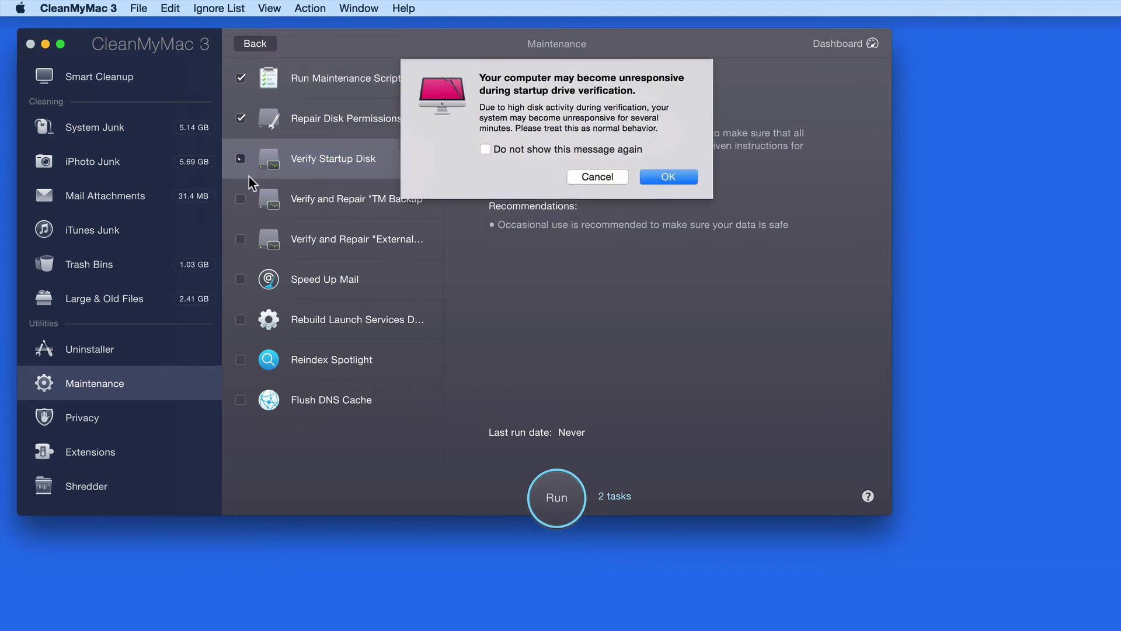
{"action": "left_click", "coordinate": [525, 149]}
{"action": "left_click", "coordinate": [668, 177]}
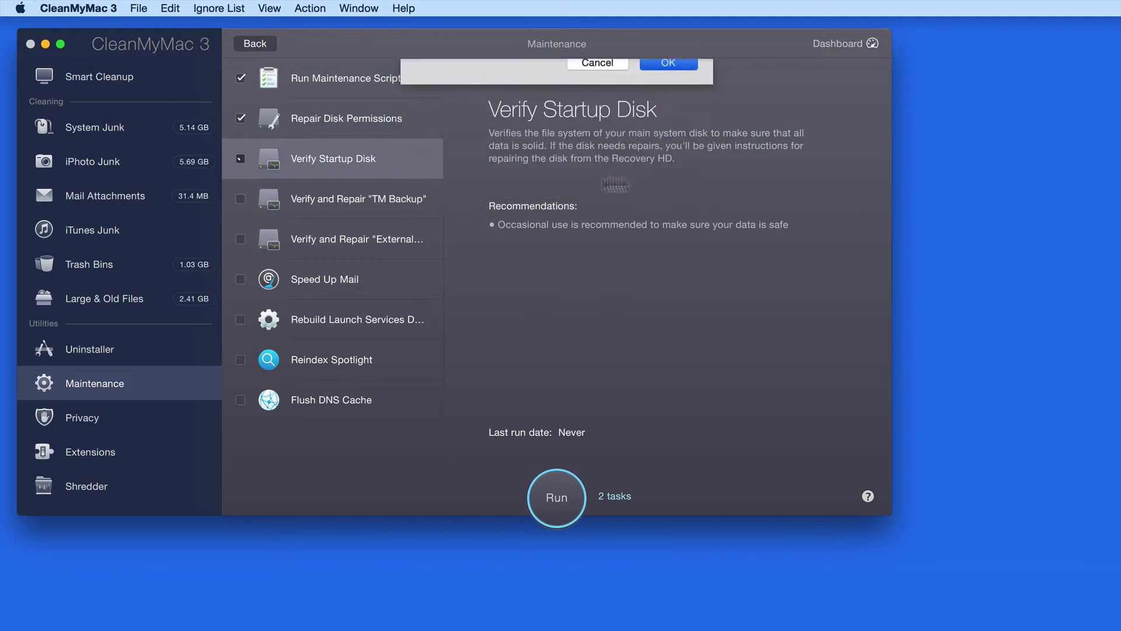
Step: Queue Verify and Repair for both the TM Backup and External 4TB drives
{"action": "left_click", "coordinate": [415, 206]}
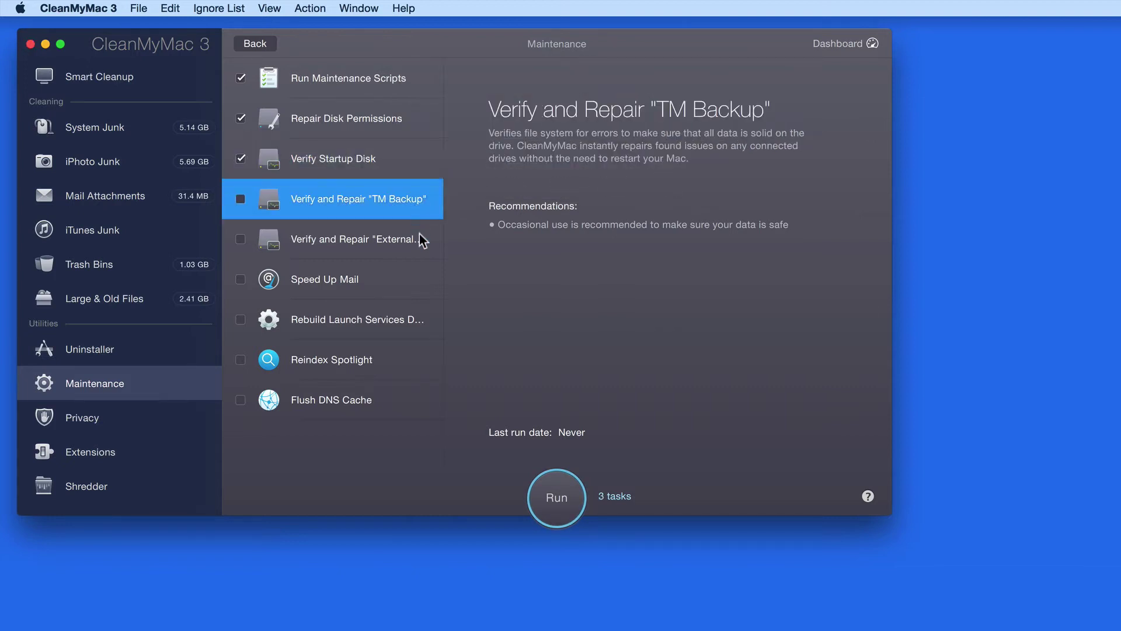
{"action": "left_click", "coordinate": [240, 199]}
{"action": "left_click", "coordinate": [240, 239]}
{"action": "left_click", "coordinate": [416, 255]}
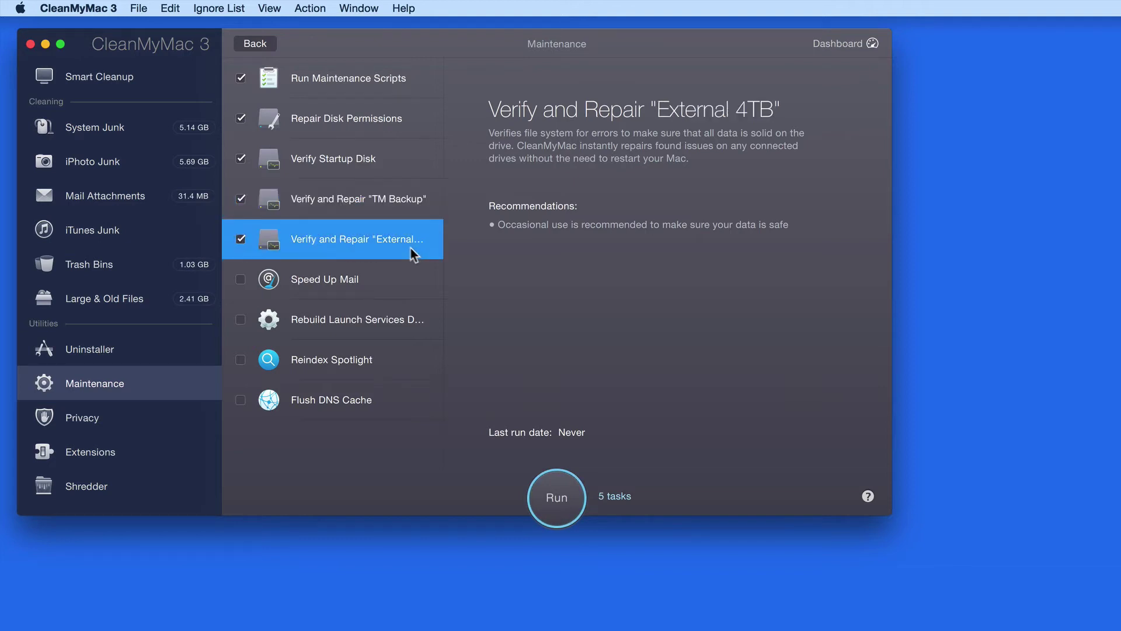
{"action": "left_click", "coordinate": [397, 152]}
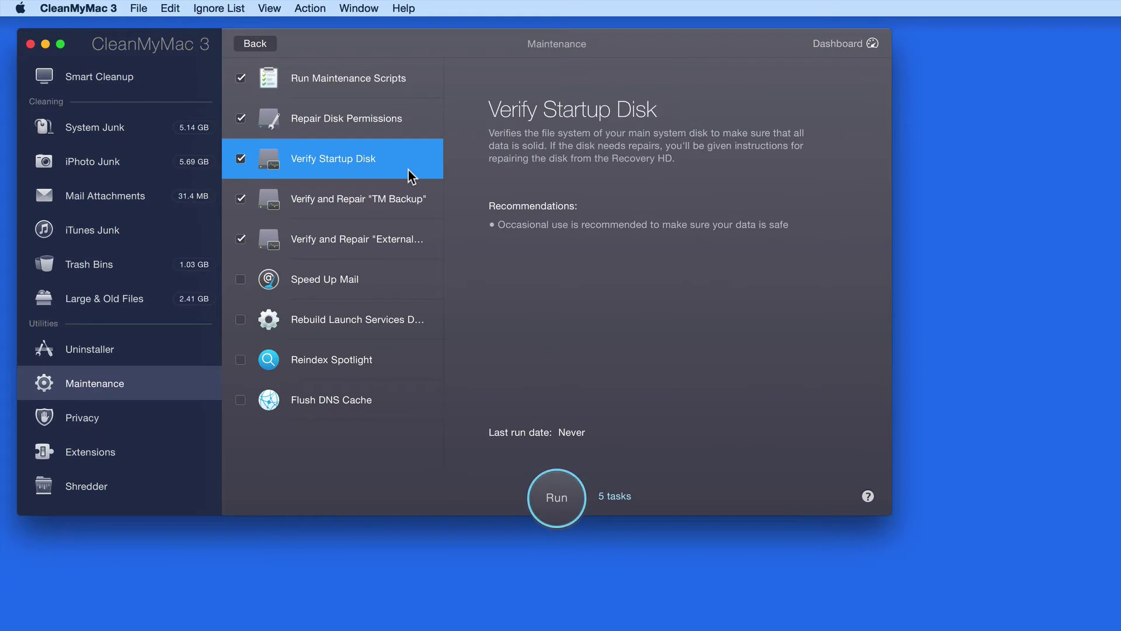
Step: Queue Speed Up Mail as the sixth task and drag DSC00628.jpg onto the desktop
{"action": "left_click", "coordinate": [401, 286]}
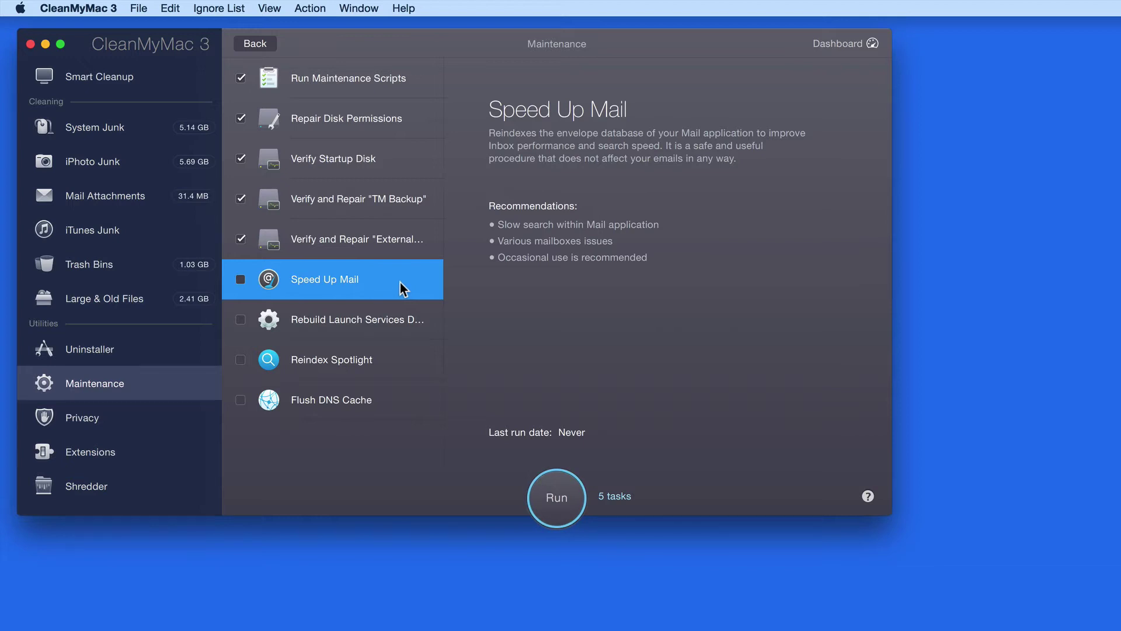
{"action": "left_click", "coordinate": [240, 279]}
{"action": "left_click", "coordinate": [433, 329]}
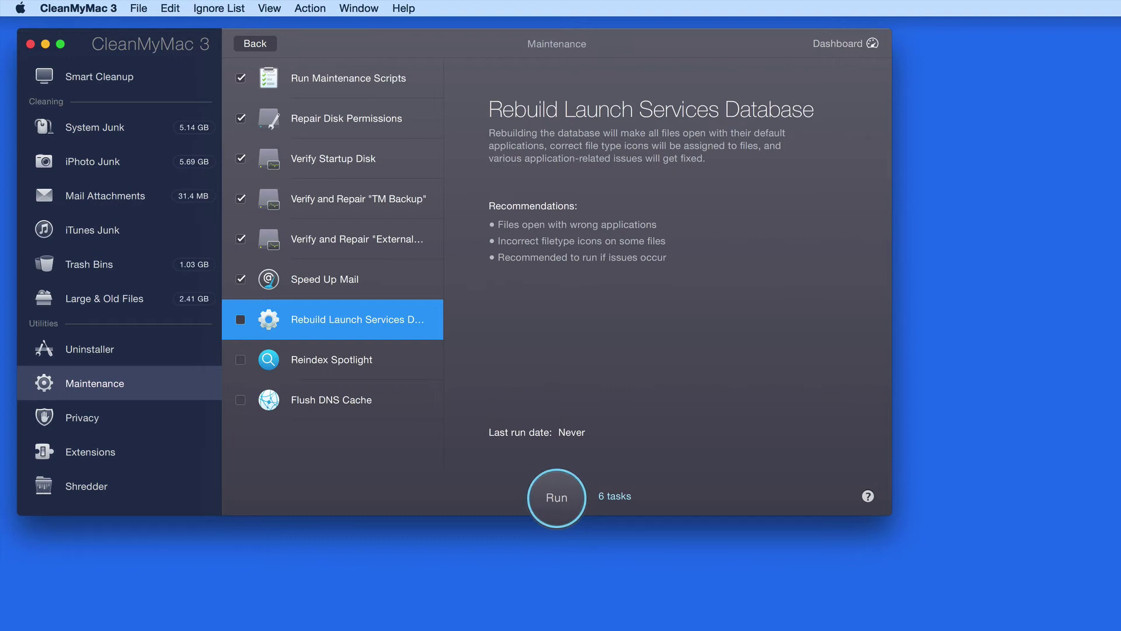
{"action": "left_click_drag", "start_coordinate": [1120, 222], "coordinate": [1052, 278]}
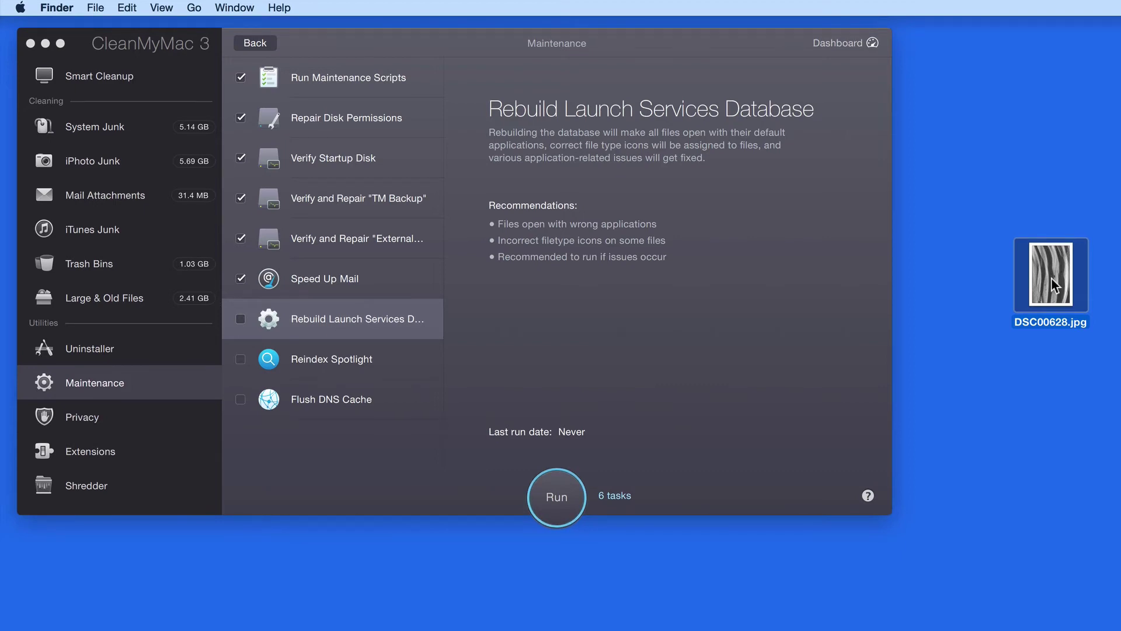
Step: Change DSC00628.jpg's Open with app from Preview to Pixelmator, then return to CleanMyMac 3
{"action": "key", "text": "super+i"}
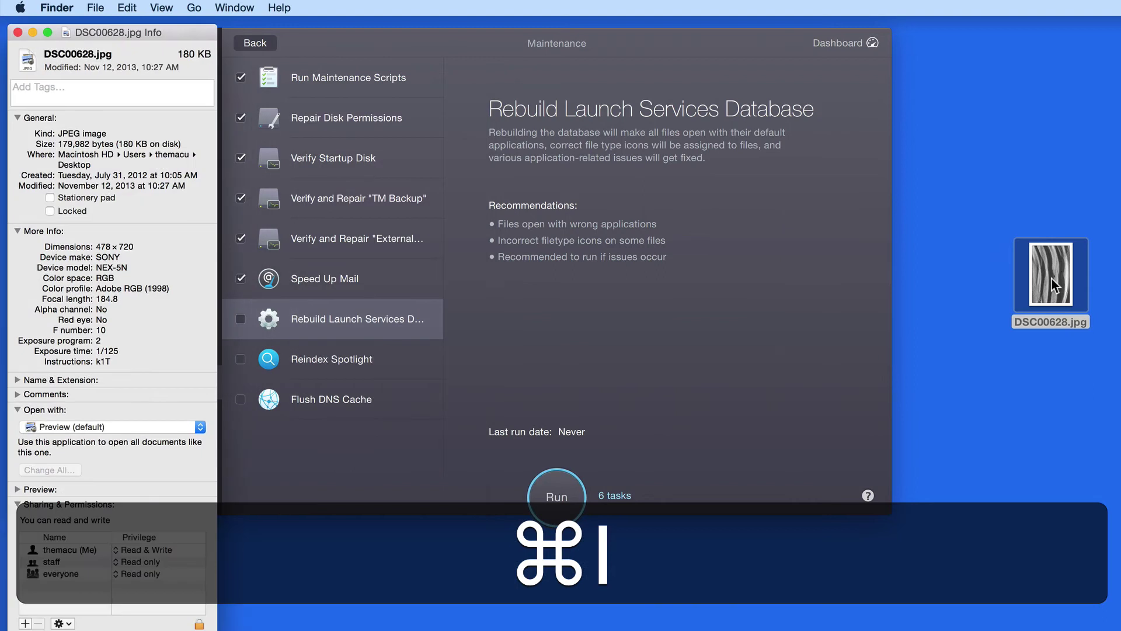
{"action": "left_click_drag", "start_coordinate": [159, 32], "coordinate": [413, 17]}
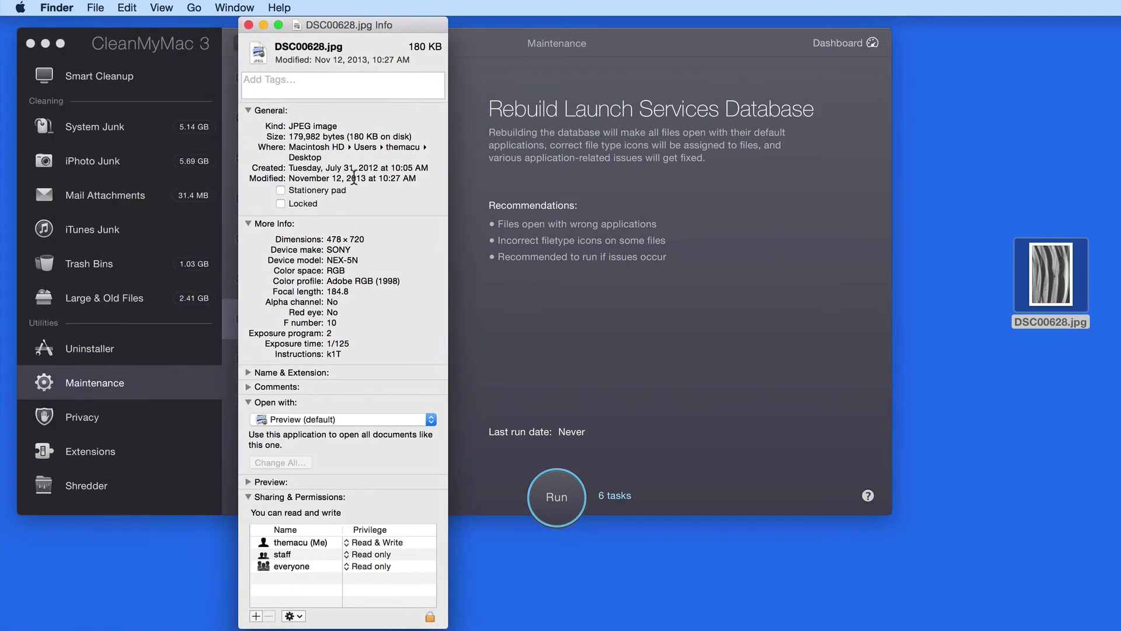
{"action": "left_click", "coordinate": [247, 223]}
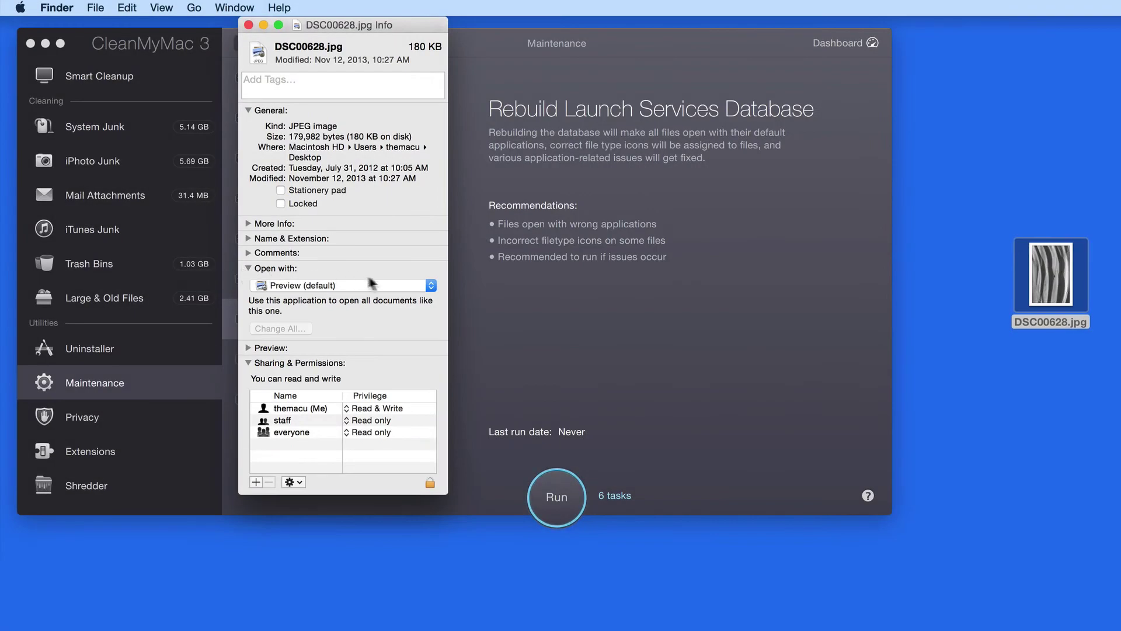
{"action": "left_click", "coordinate": [367, 285]}
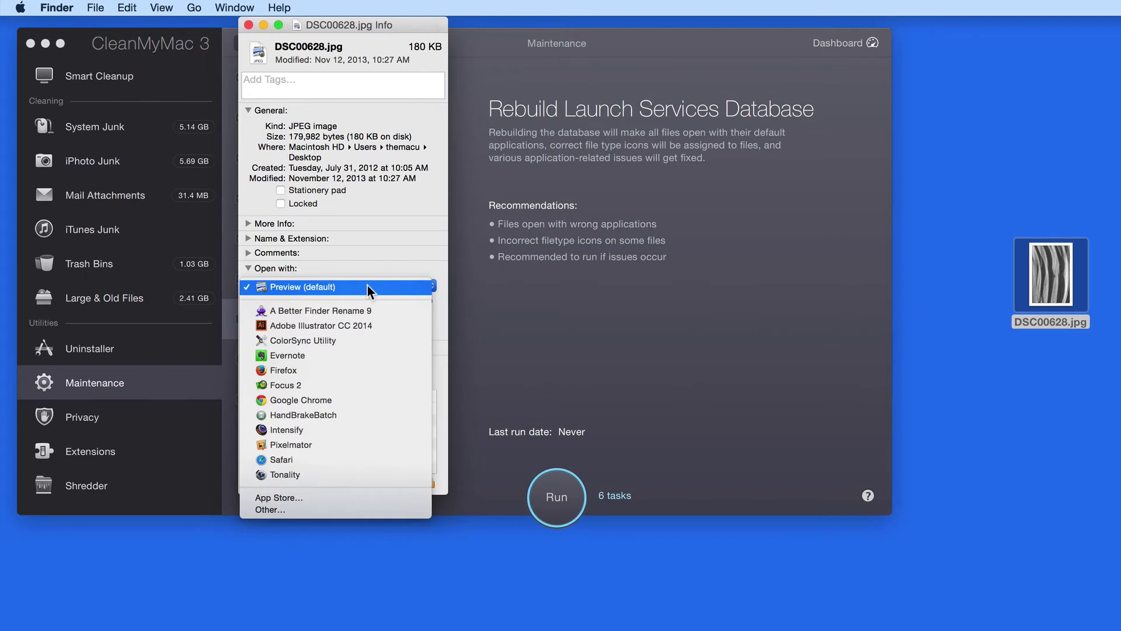
{"action": "left_click", "coordinate": [345, 444]}
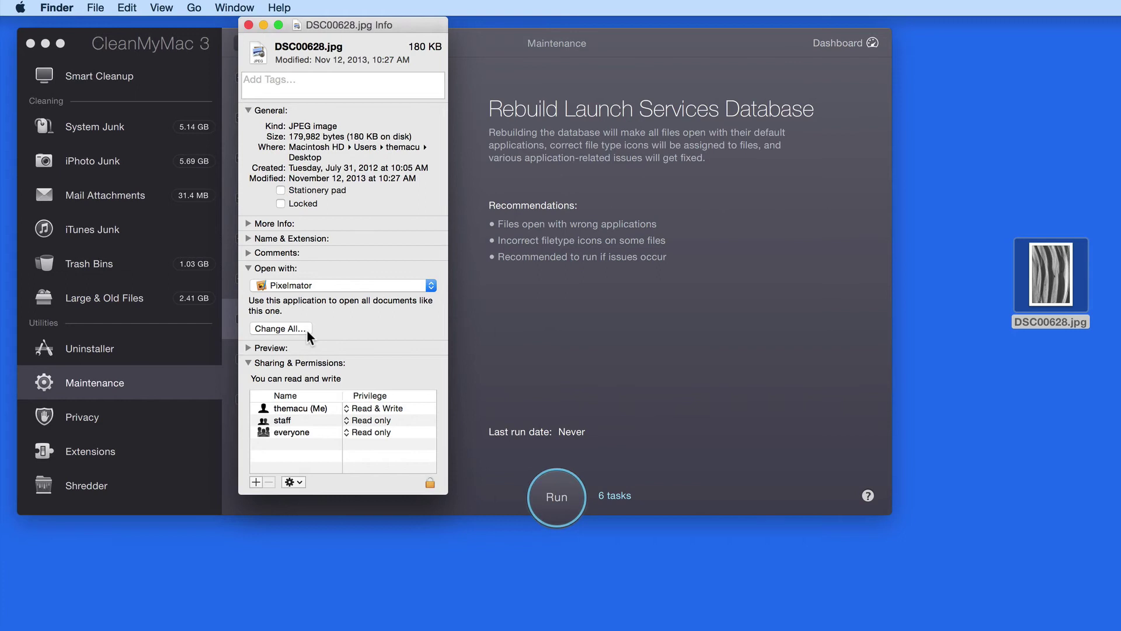
{"action": "left_click", "coordinate": [383, 366]}
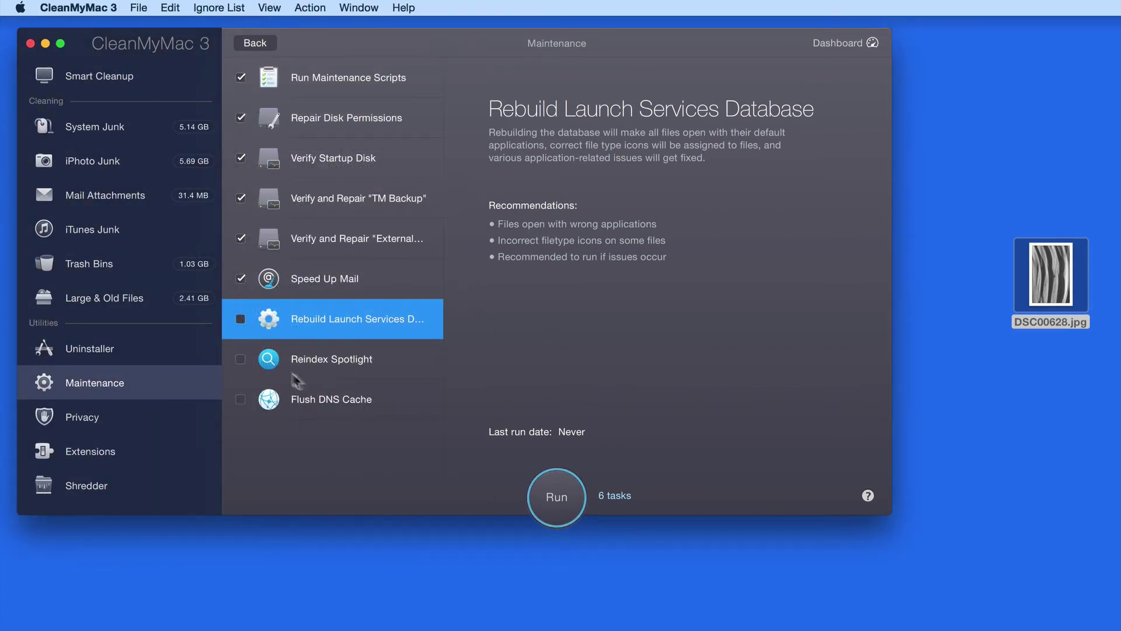
Step: Read Reindex Spotlight and Flush DNS Cache, then tick Flush DNS Cache as the seventh task
{"action": "left_click", "coordinate": [380, 373]}
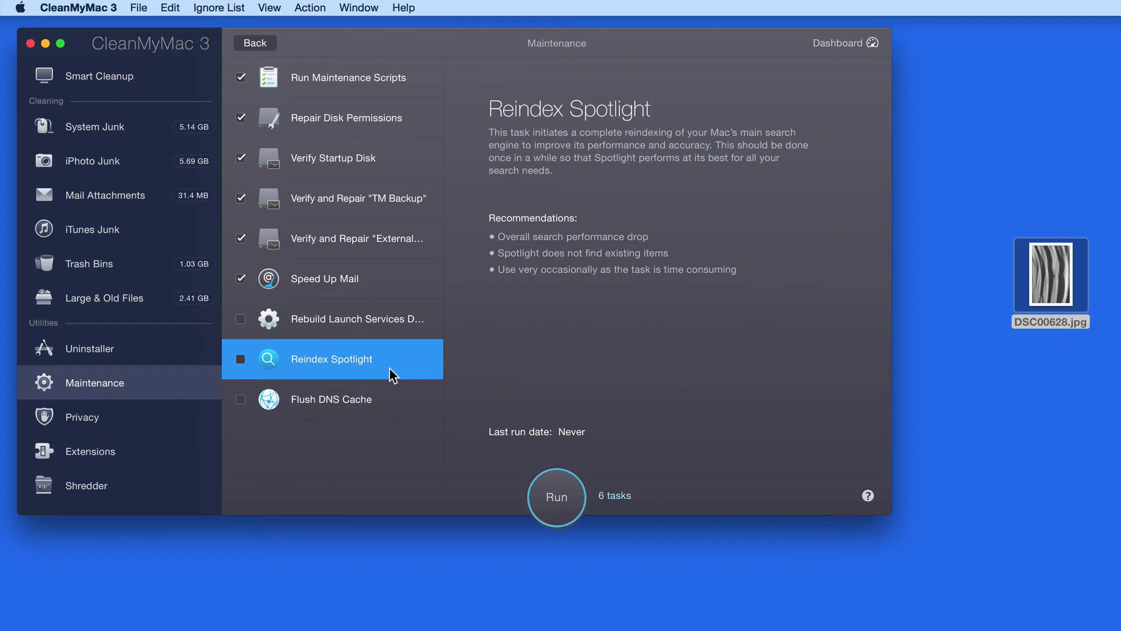
{"action": "left_click", "coordinate": [400, 411]}
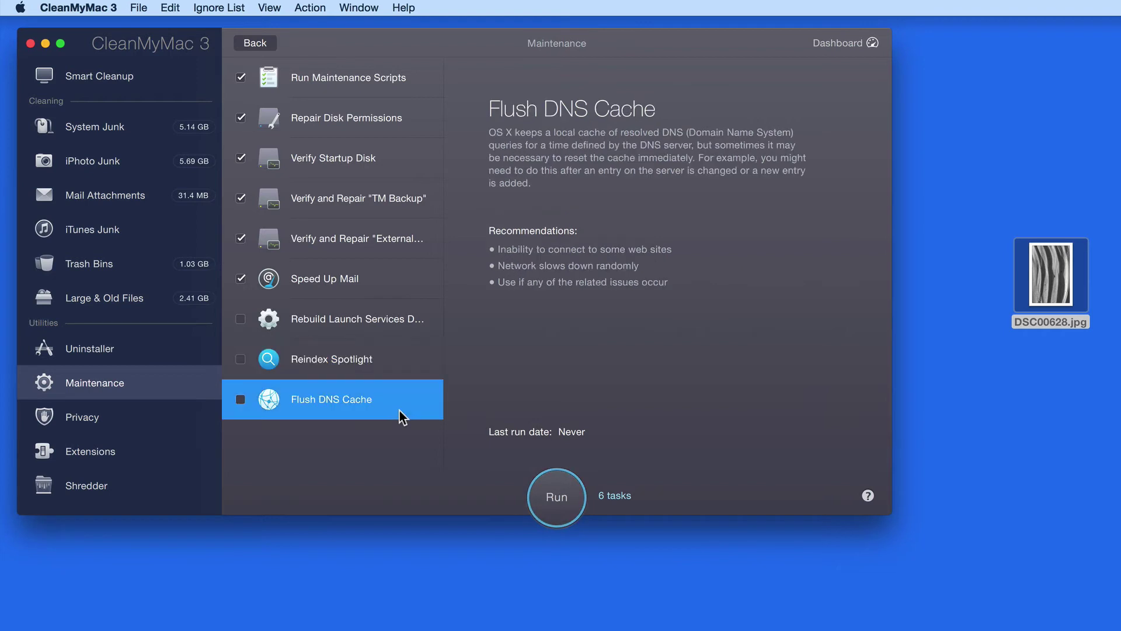
{"action": "left_click", "coordinate": [241, 400]}
Step: Run the seven maintenance tasks, authorising with the account password
{"action": "left_click", "coordinate": [556, 497]}
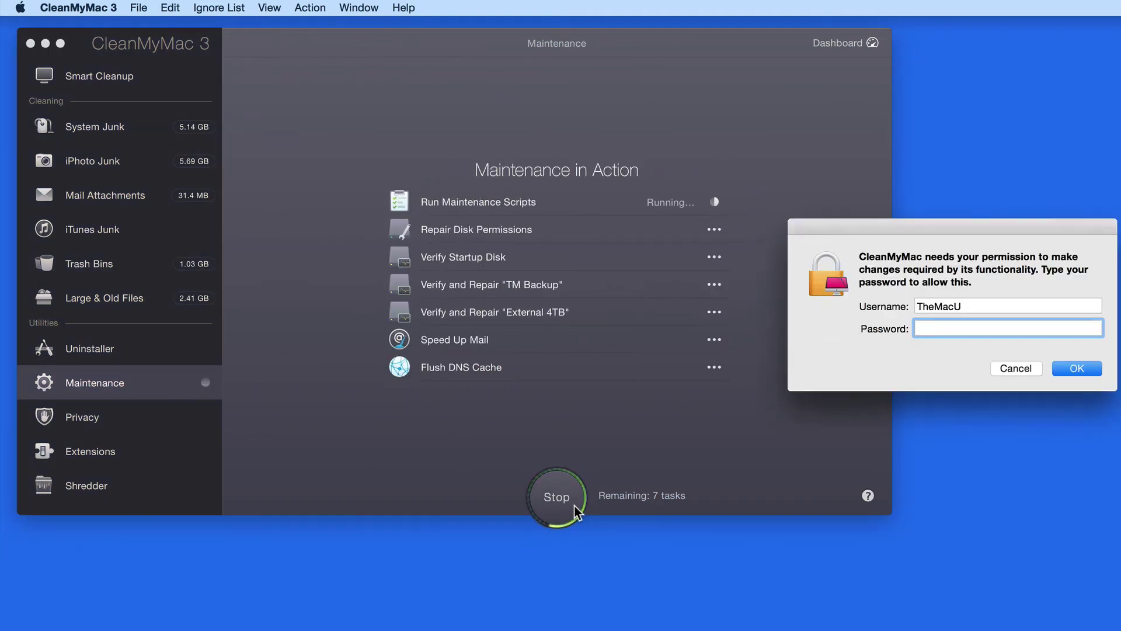
{"action": "type", "text": "•••"}
{"action": "key", "text": "Return"}
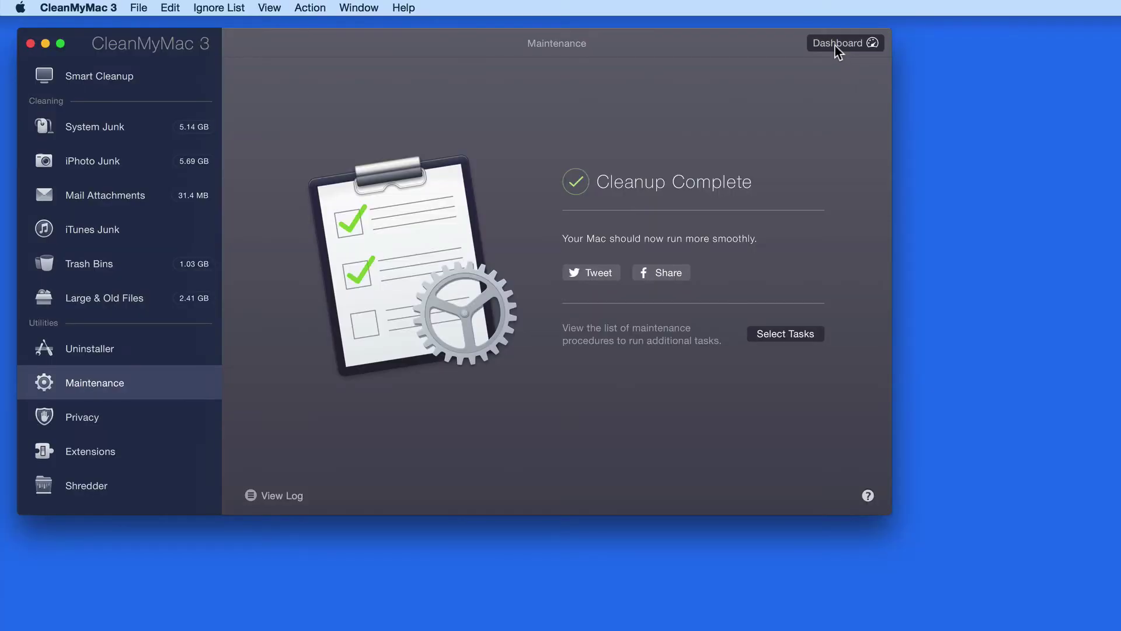
Step: Show the Dashboard, free up memory from the Memory bar, and open Activity Monitor via the CPU readout
{"action": "left_click", "coordinate": [835, 45]}
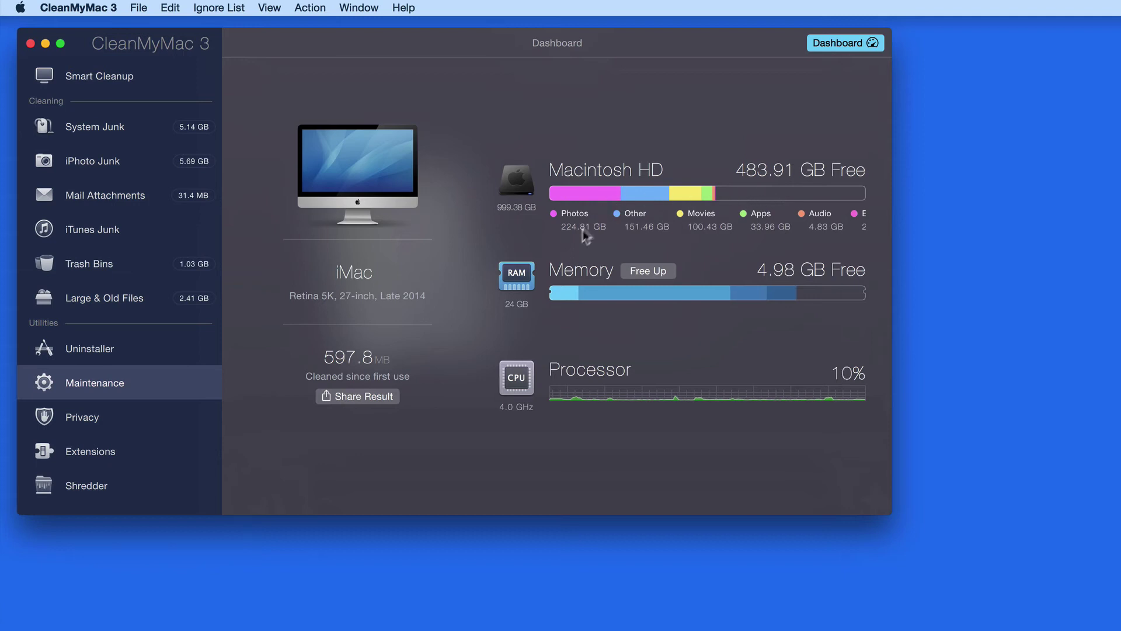
{"action": "mouse_move", "coordinate": [581, 296]}
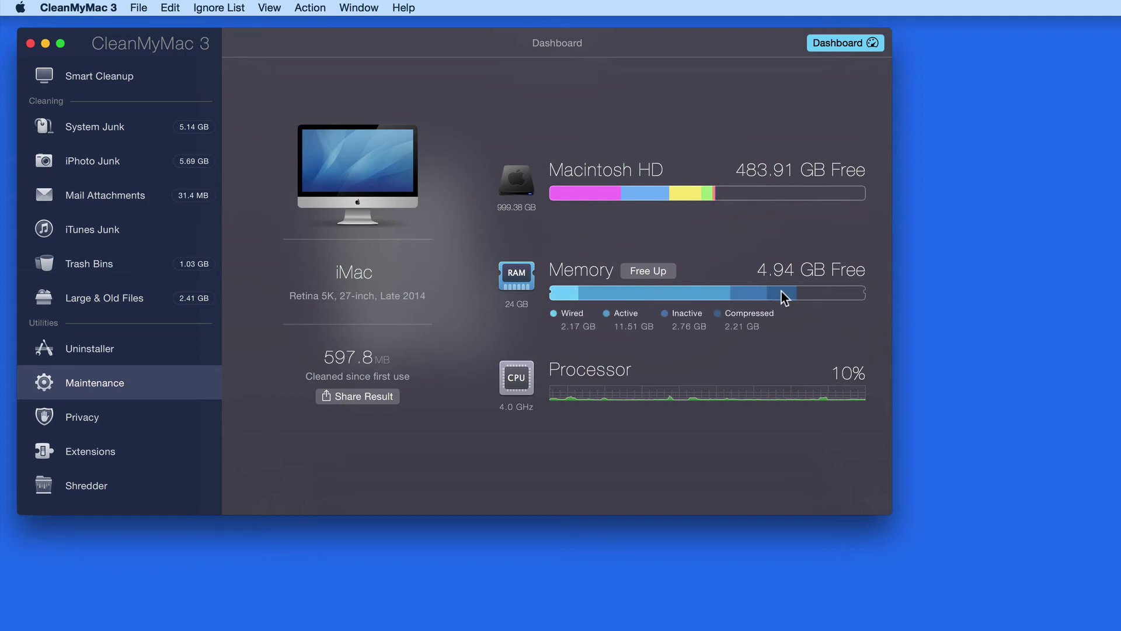
{"action": "left_click", "coordinate": [652, 272]}
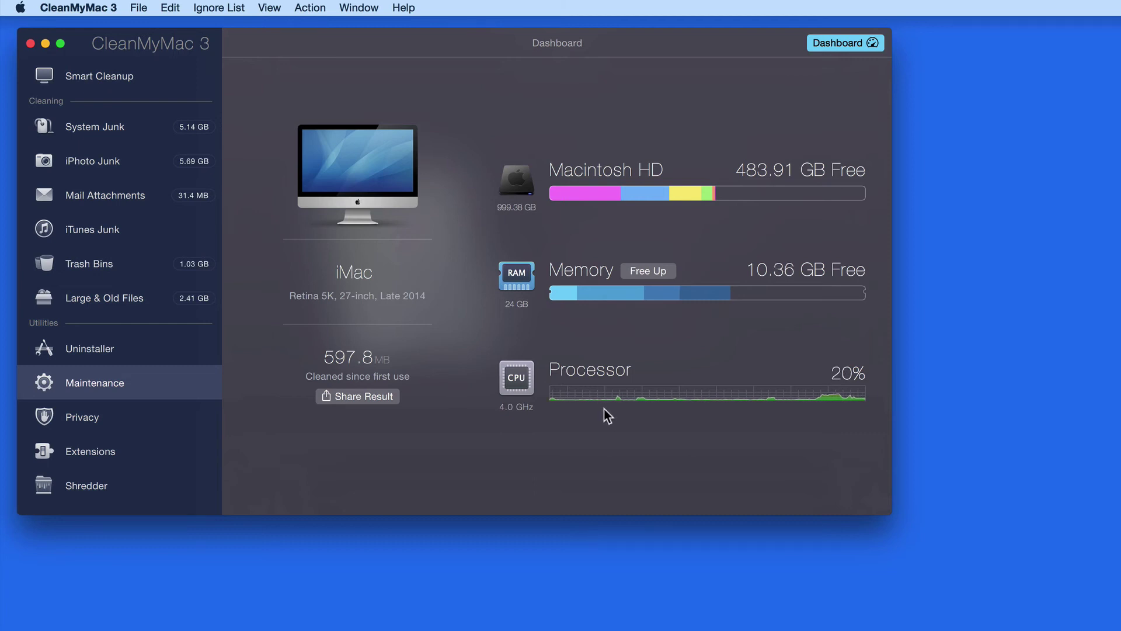
{"action": "left_click", "coordinate": [521, 384]}
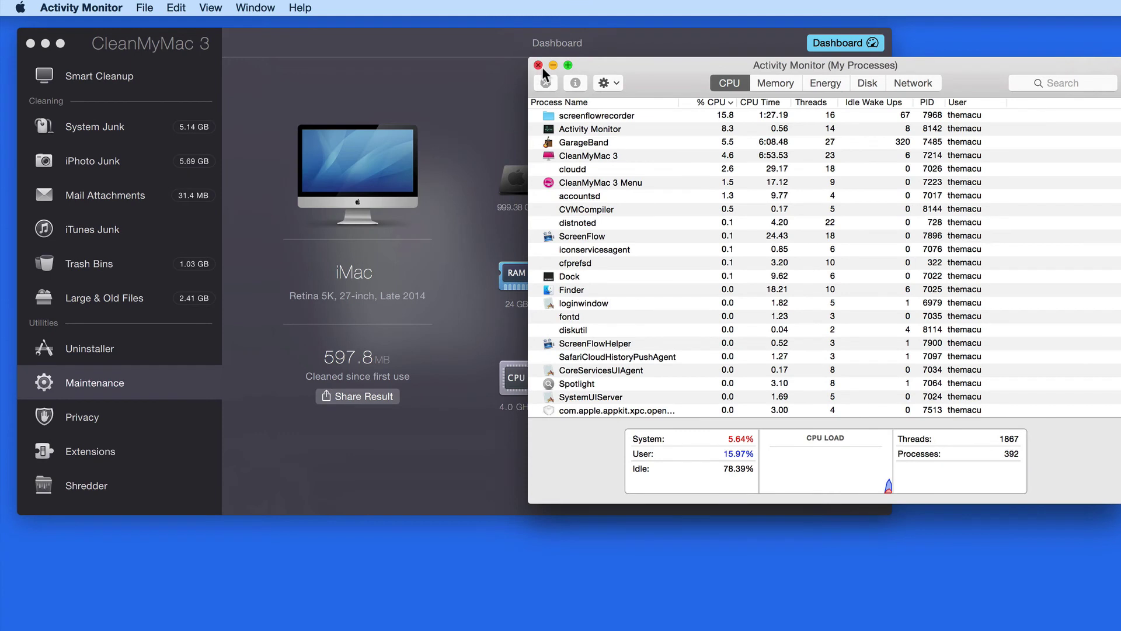
Step: Close the Activity Monitor window
{"action": "left_click", "coordinate": [539, 65]}
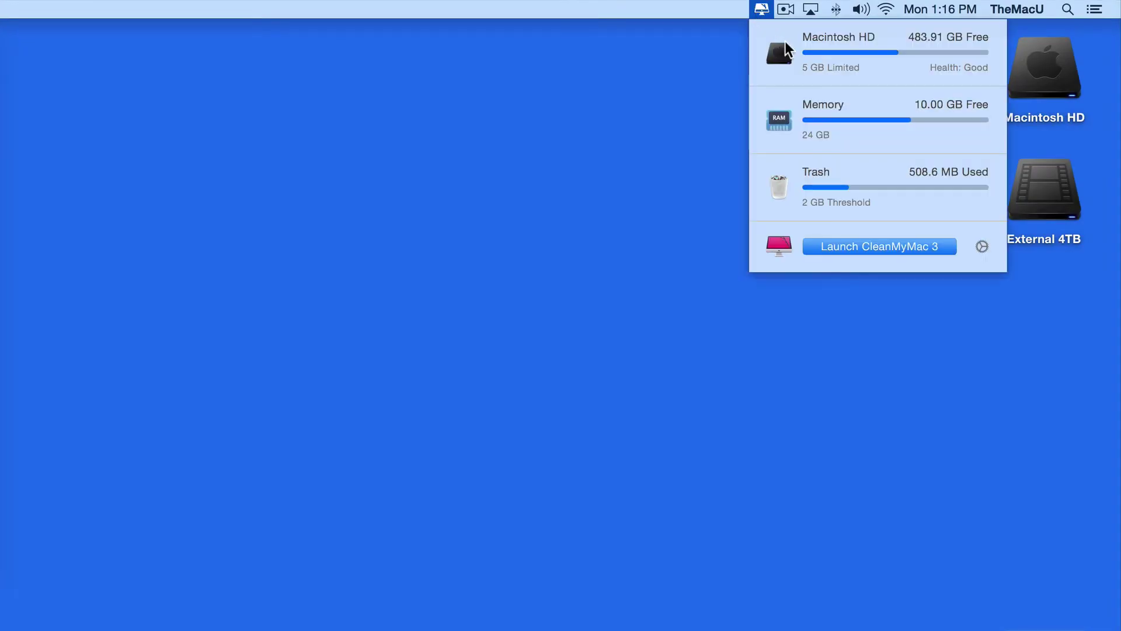
Step: Empty the 508.6 MB Trash from the CleanMyMac menu-bar monitor
{"action": "mouse_move", "coordinate": [809, 117]}
{"action": "mouse_move", "coordinate": [810, 183]}
{"action": "mouse_move", "coordinate": [853, 128]}
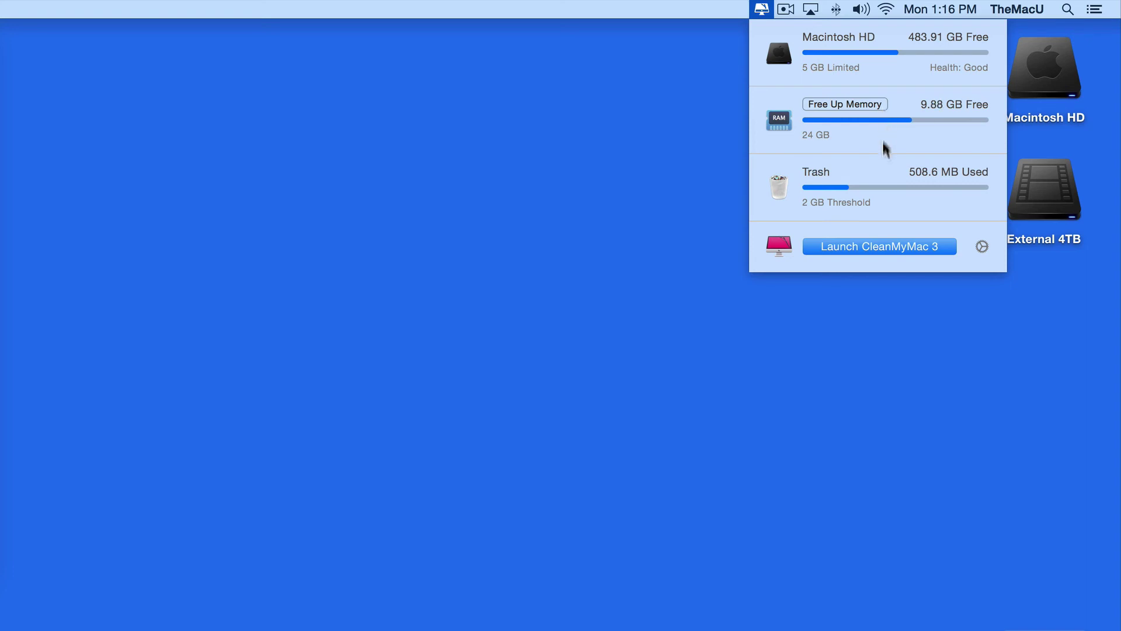
{"action": "mouse_move", "coordinate": [882, 188]}
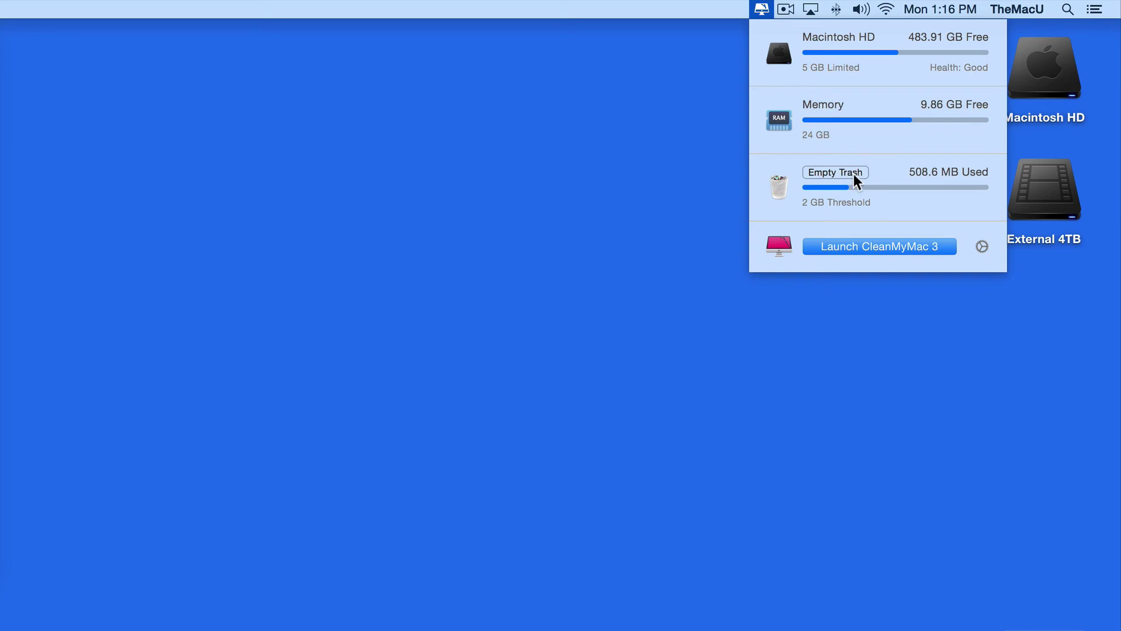
{"action": "left_click", "coordinate": [856, 179]}
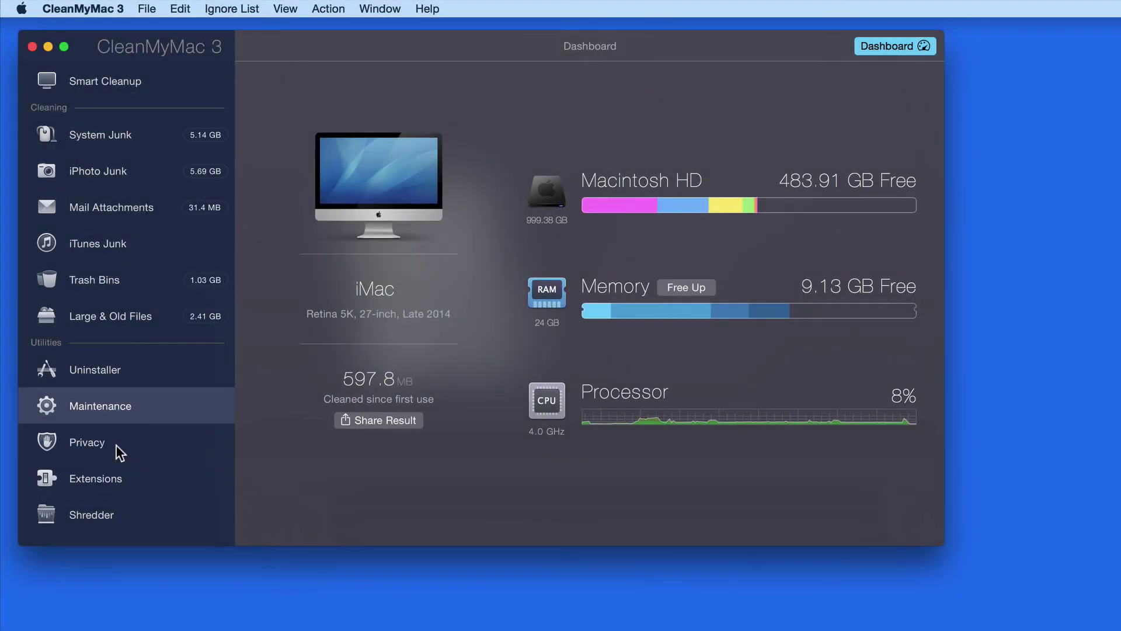
Step: Browse the Privacy and Extensions modules, then go back to Smart Cleanup
{"action": "left_click", "coordinate": [116, 444]}
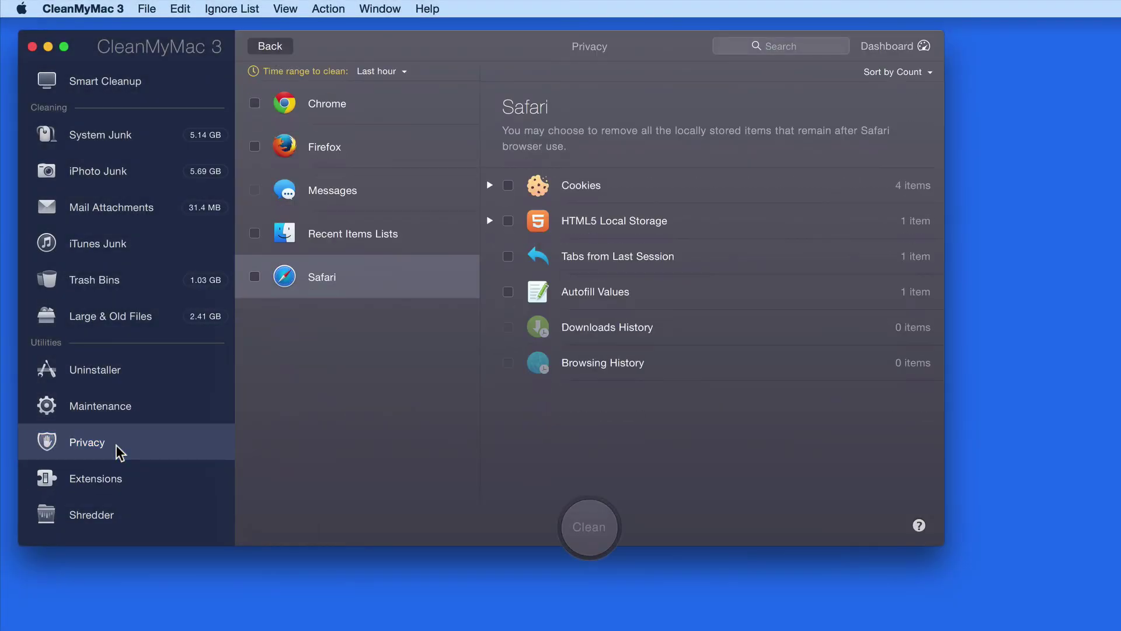
{"action": "left_click", "coordinate": [135, 480]}
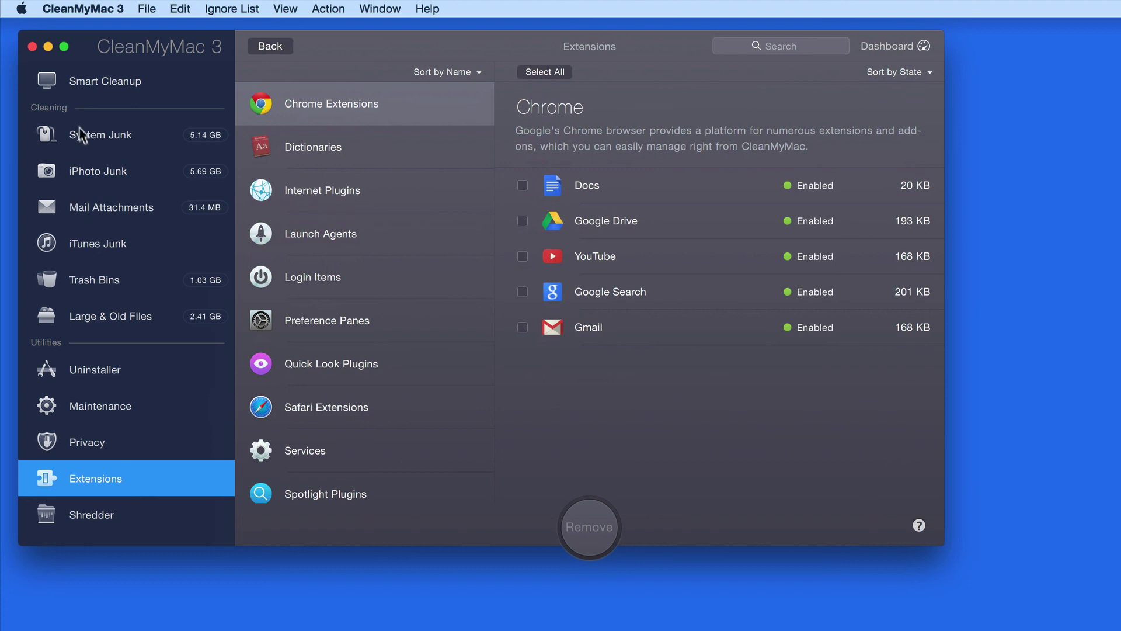
{"action": "left_click", "coordinate": [83, 88]}
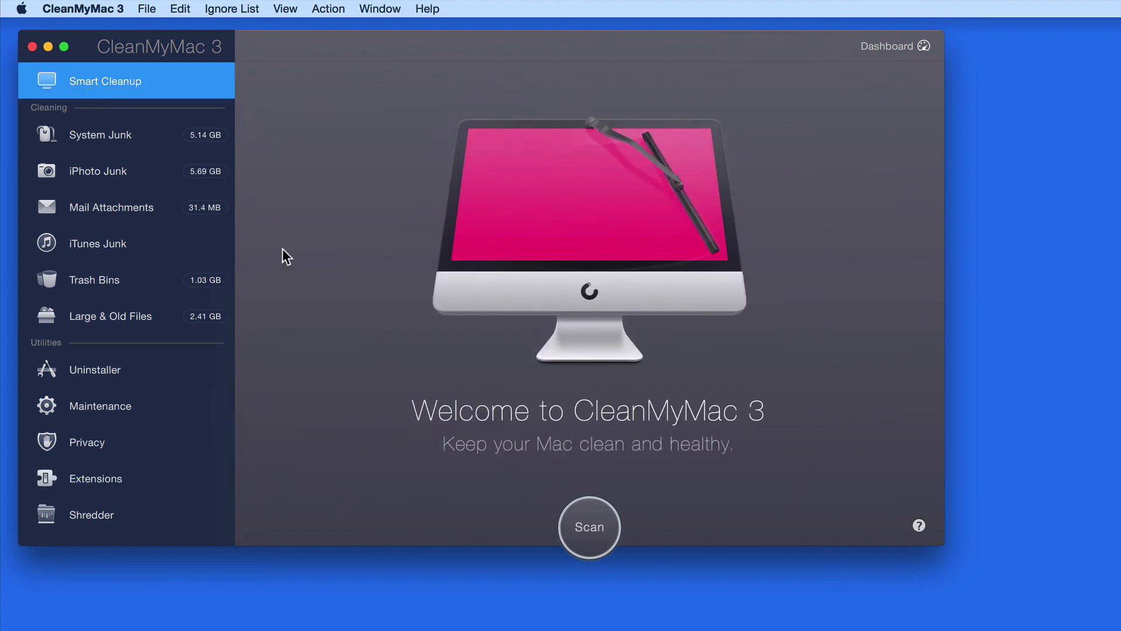